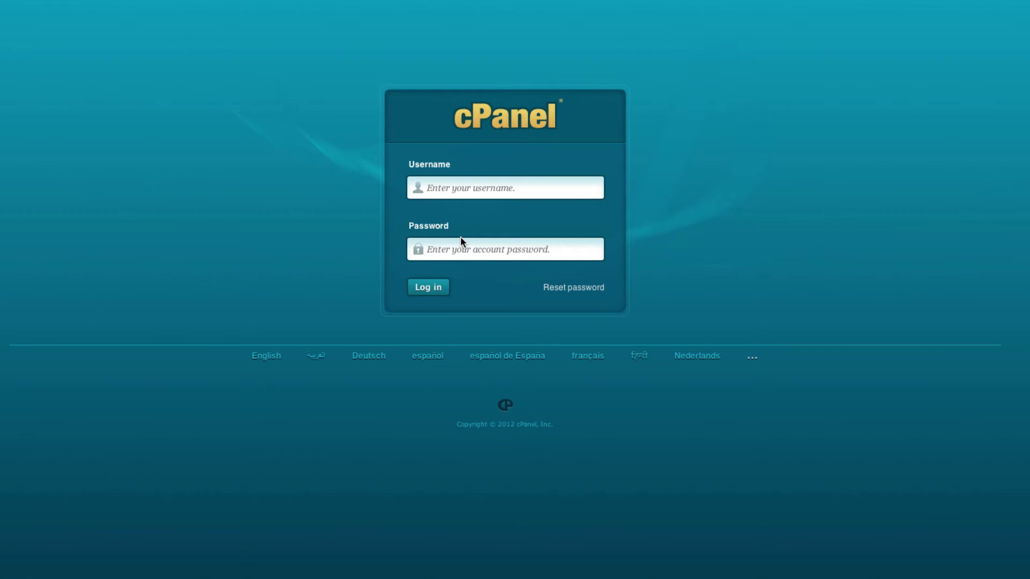
- Log in to cPanel with the account username and password
{"action": "left_click", "coordinate": [504, 194]}
{"action": "type", "text": "thebean"}
{"action": "key", "text": "Tab"}
{"action": "type", "text": "••••••"}
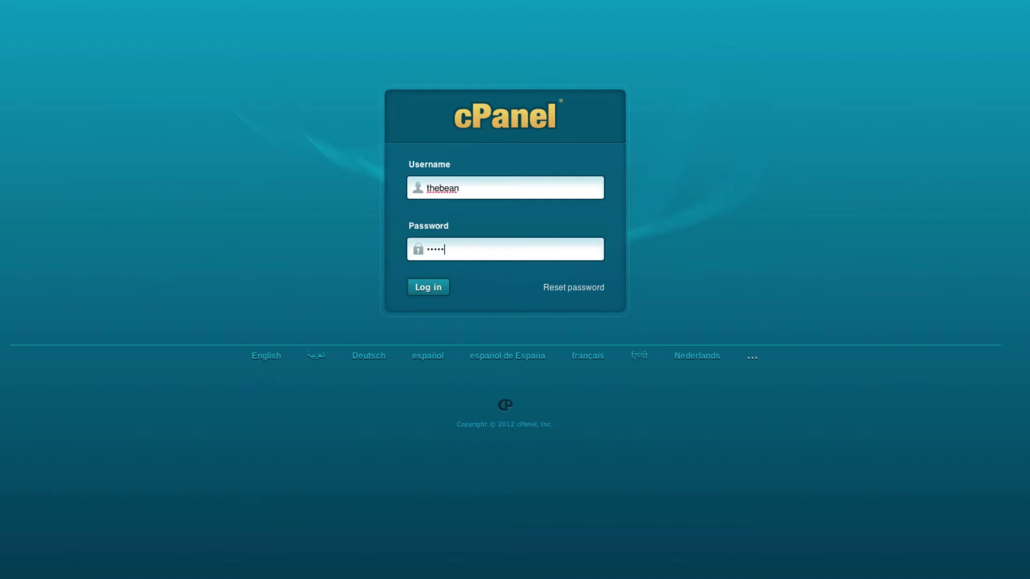
{"action": "key", "text": "Return"}
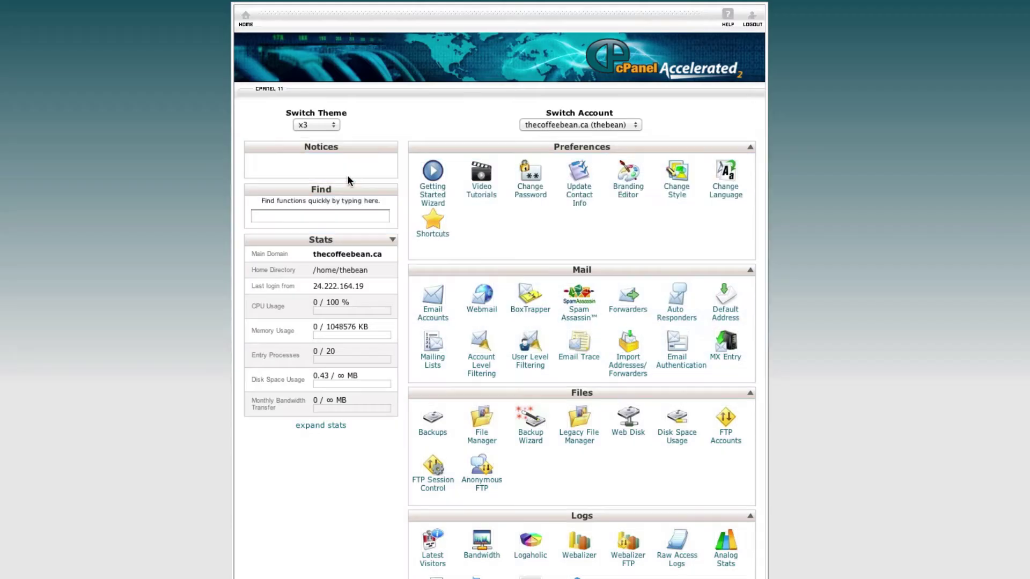
- Scroll down to the Domains section and open the Redirects page
{"action": "scroll", "coordinate": [549, 175], "scroll_direction": "down", "scroll_amount": 5}
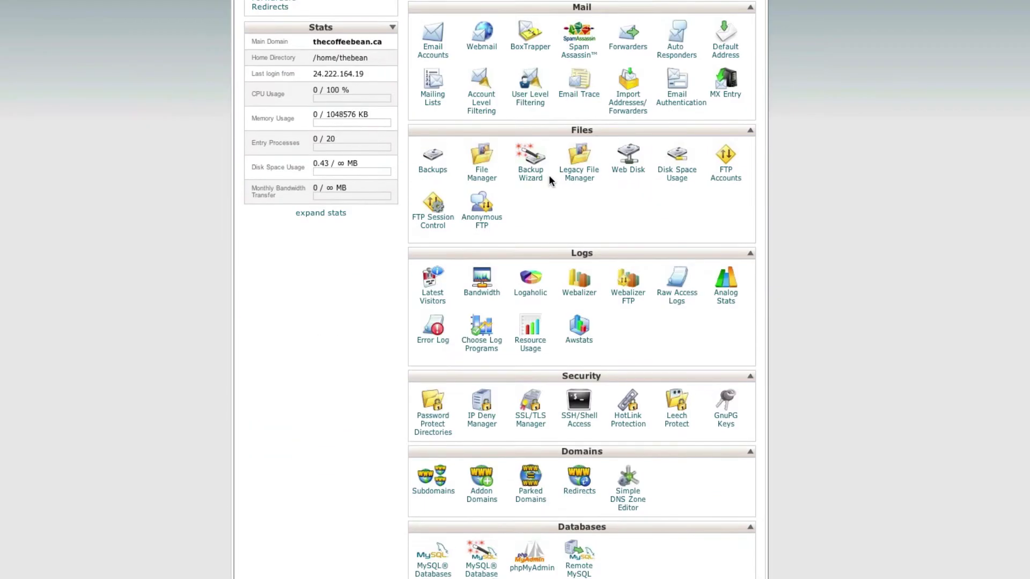
{"action": "scroll", "coordinate": [549, 169], "scroll_direction": "down", "scroll_amount": 2}
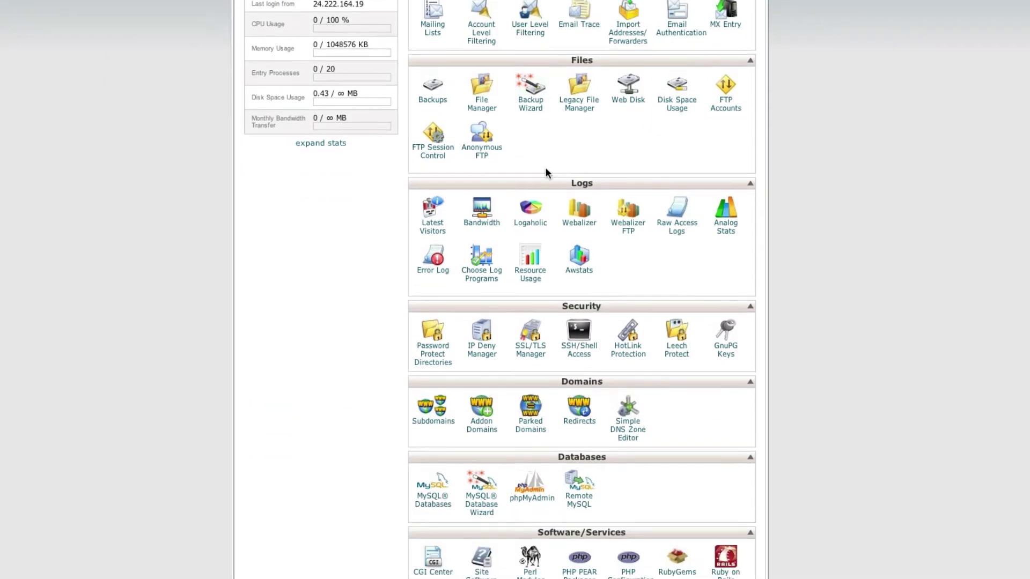
{"action": "scroll", "coordinate": [526, 194], "scroll_direction": "down", "scroll_amount": 4}
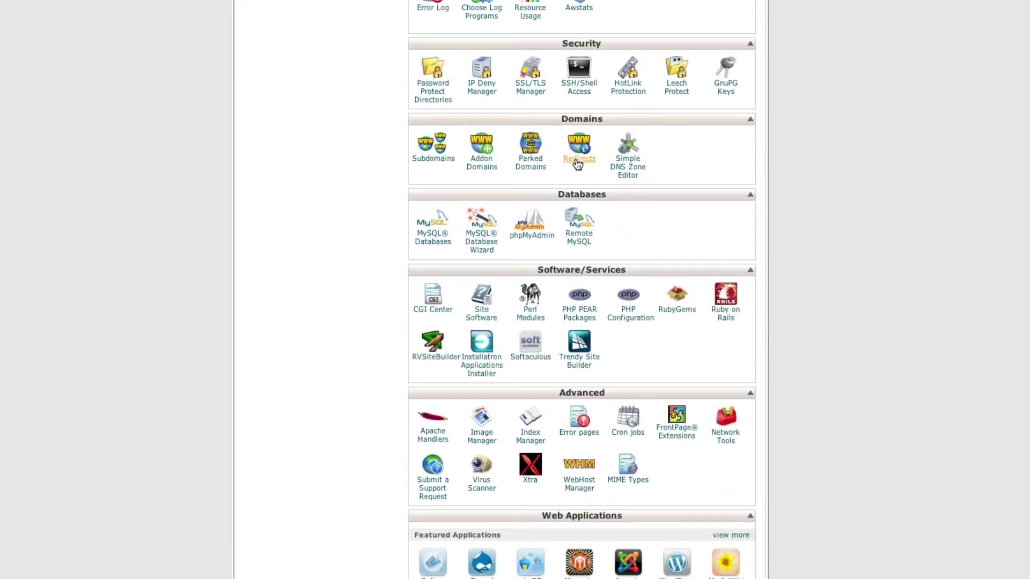
{"action": "left_click", "coordinate": [580, 164]}
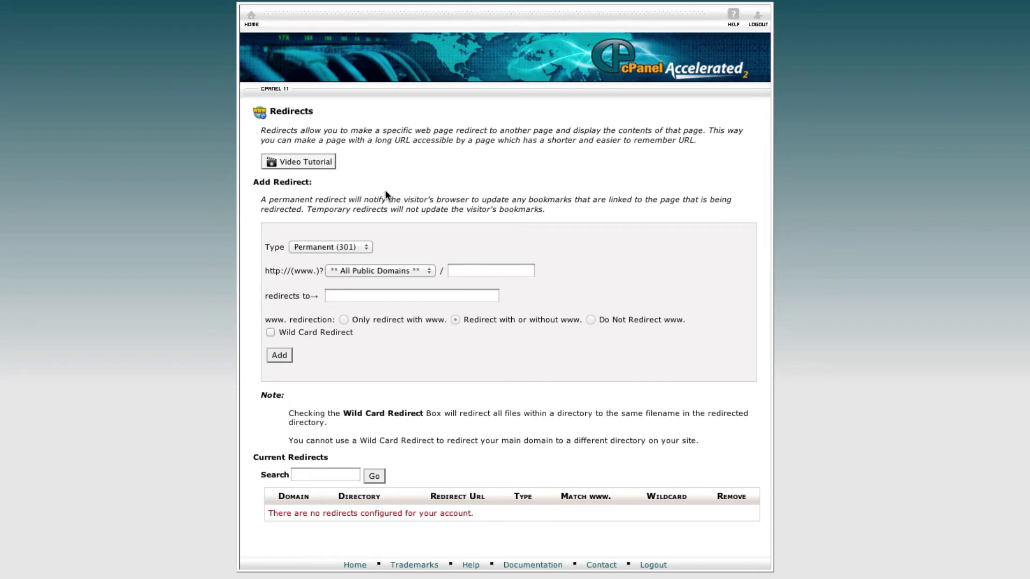
{"action": "left_click", "coordinate": [342, 247]}
{"action": "left_click", "coordinate": [370, 246]}
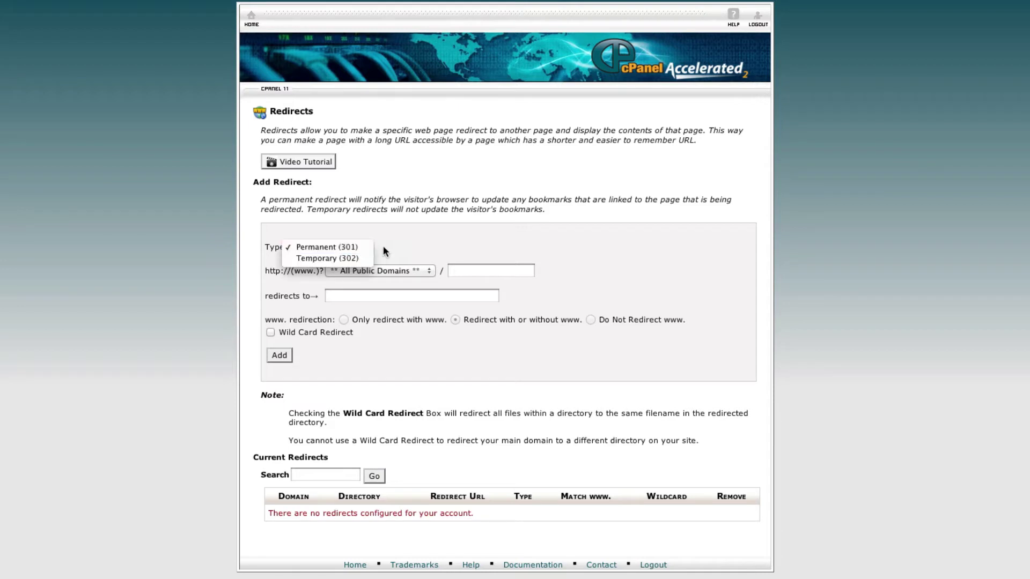
{"action": "left_click", "coordinate": [353, 246]}
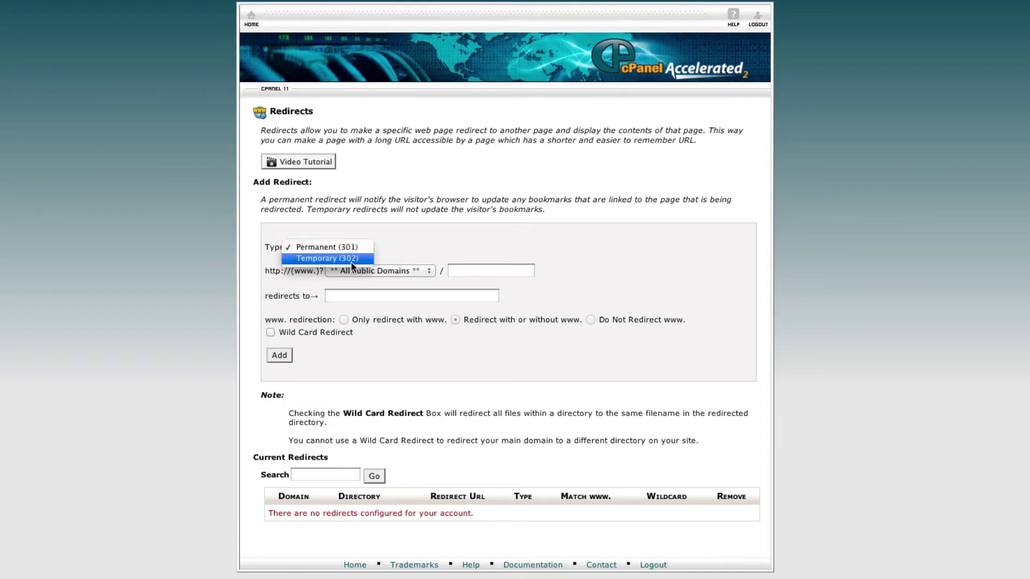
{"action": "left_click", "coordinate": [351, 258]}
{"action": "left_click", "coordinate": [346, 249]}
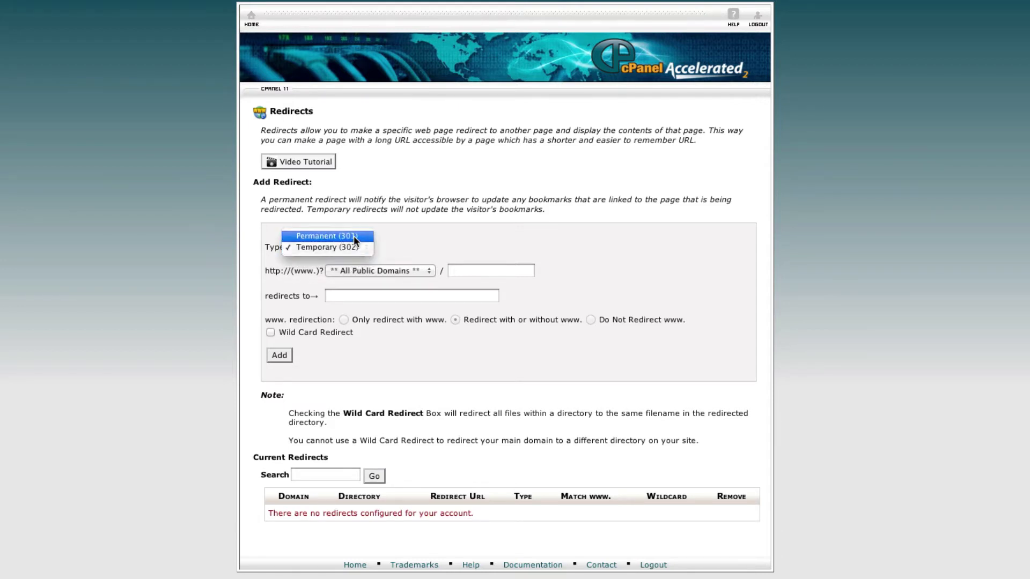
{"action": "left_click", "coordinate": [353, 236]}
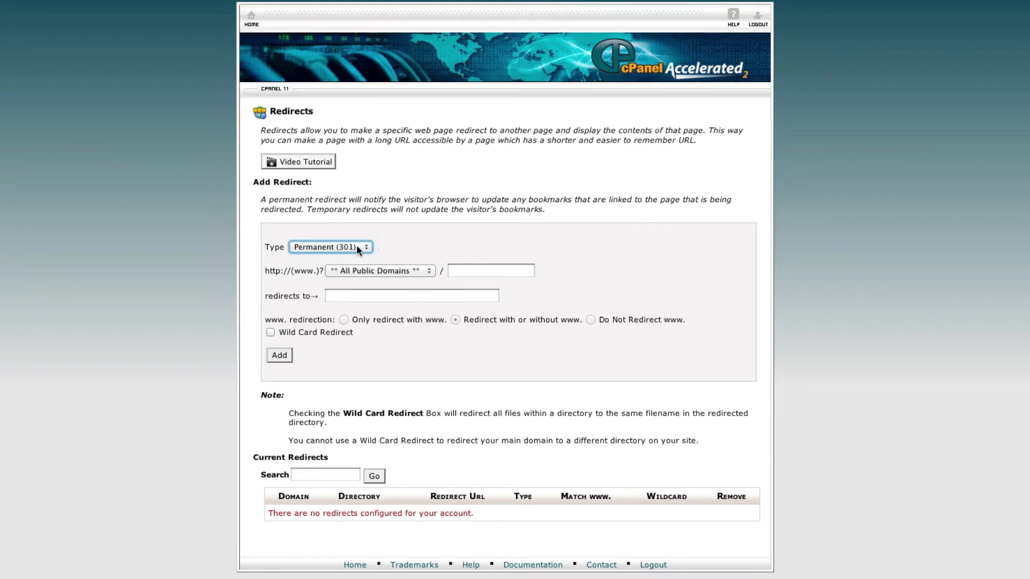
{"action": "left_click", "coordinate": [417, 244]}
{"action": "left_click", "coordinate": [355, 247]}
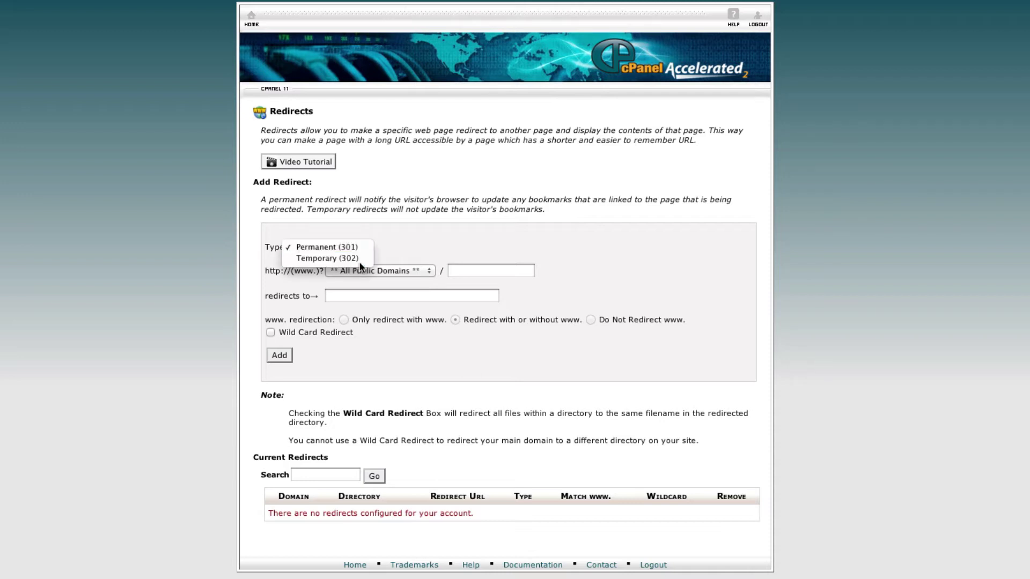
{"action": "left_click", "coordinate": [357, 259]}
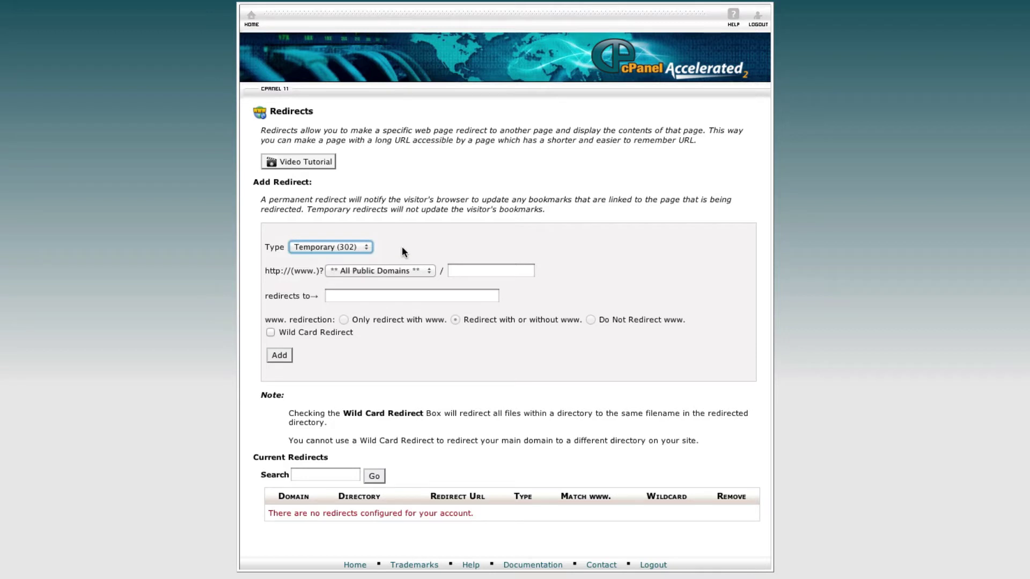
{"action": "left_click", "coordinate": [335, 247]}
{"action": "left_click", "coordinate": [339, 236]}
{"action": "left_click", "coordinate": [487, 240]}
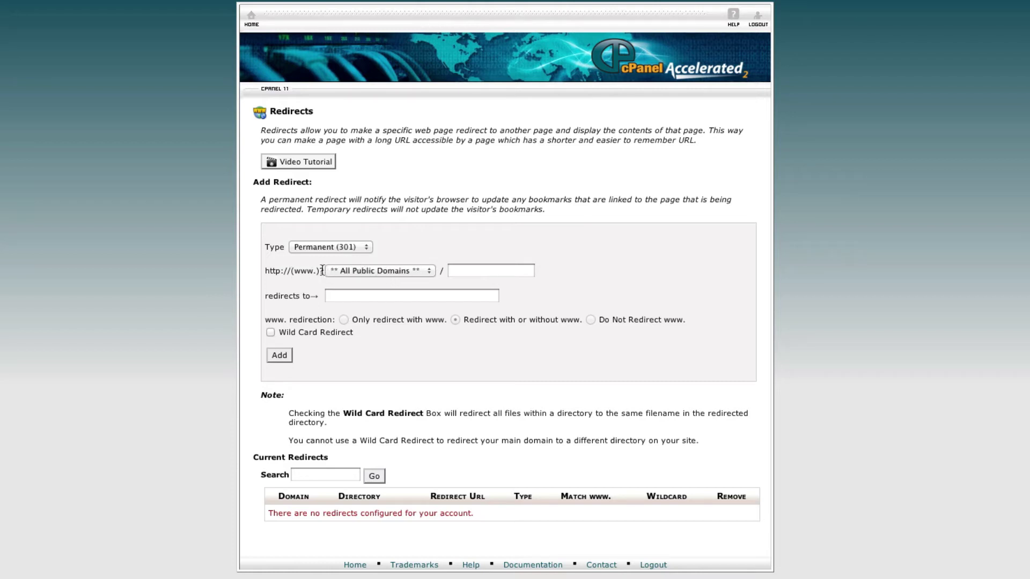
- Choose thecoffeebean.ca as the redirect's domain, leaving the path after '/' empty
{"action": "left_click", "coordinate": [380, 274]}
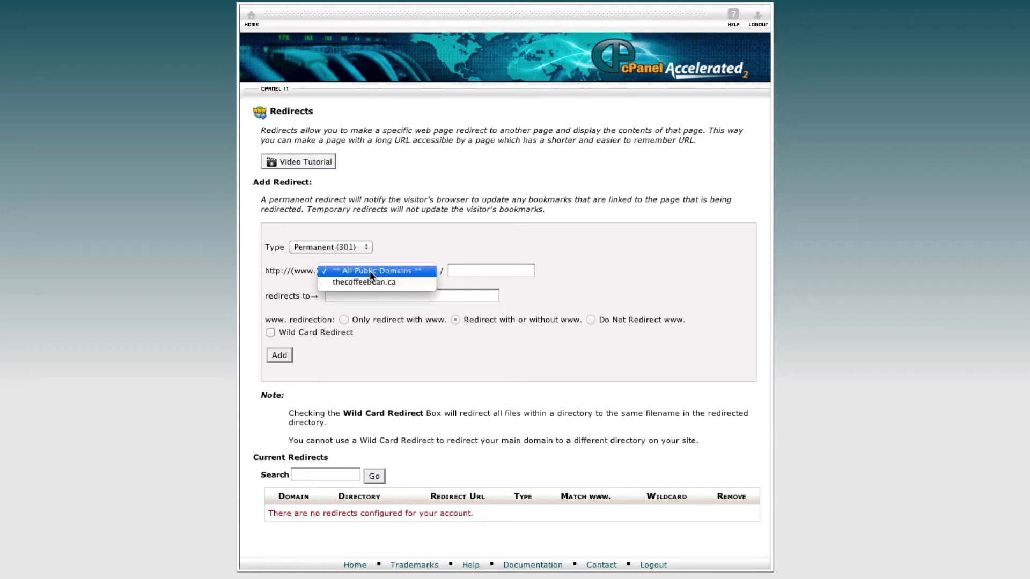
{"action": "left_click", "coordinate": [369, 270]}
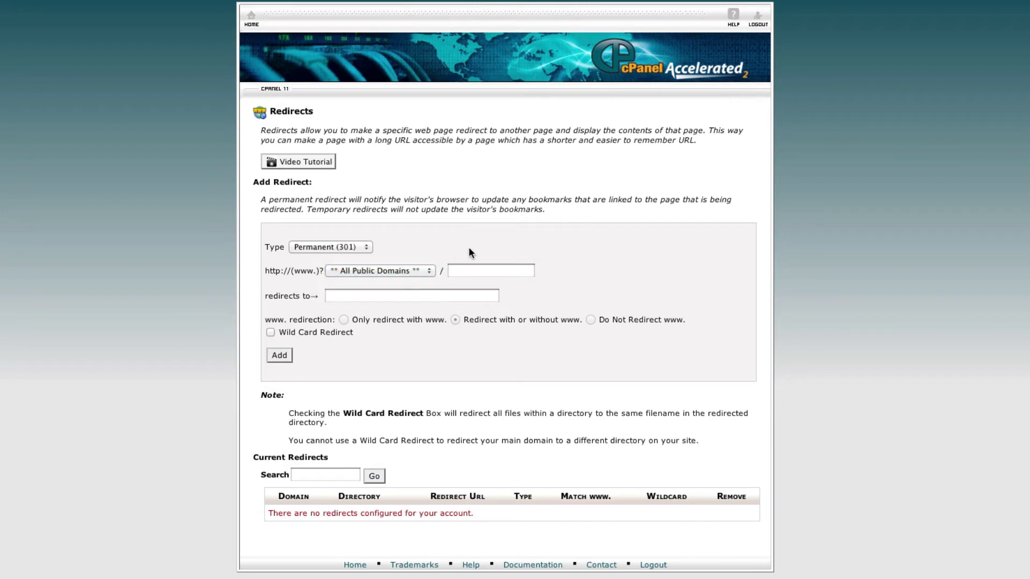
{"action": "left_click", "coordinate": [391, 270]}
{"action": "left_click", "coordinate": [420, 284]}
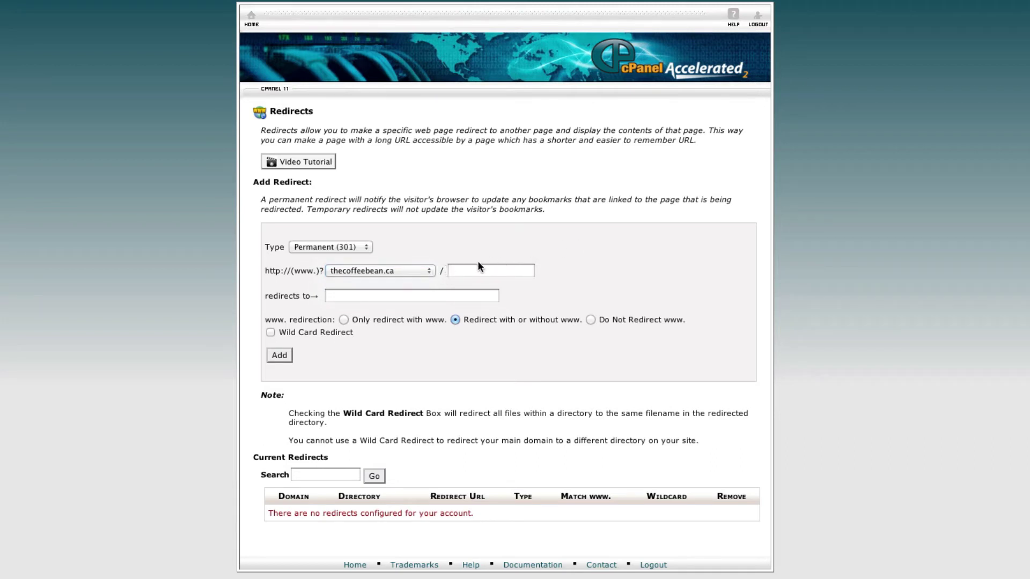
{"action": "left_click", "coordinate": [468, 270]}
{"action": "left_click", "coordinate": [600, 256]}
{"action": "left_click", "coordinate": [506, 269]}
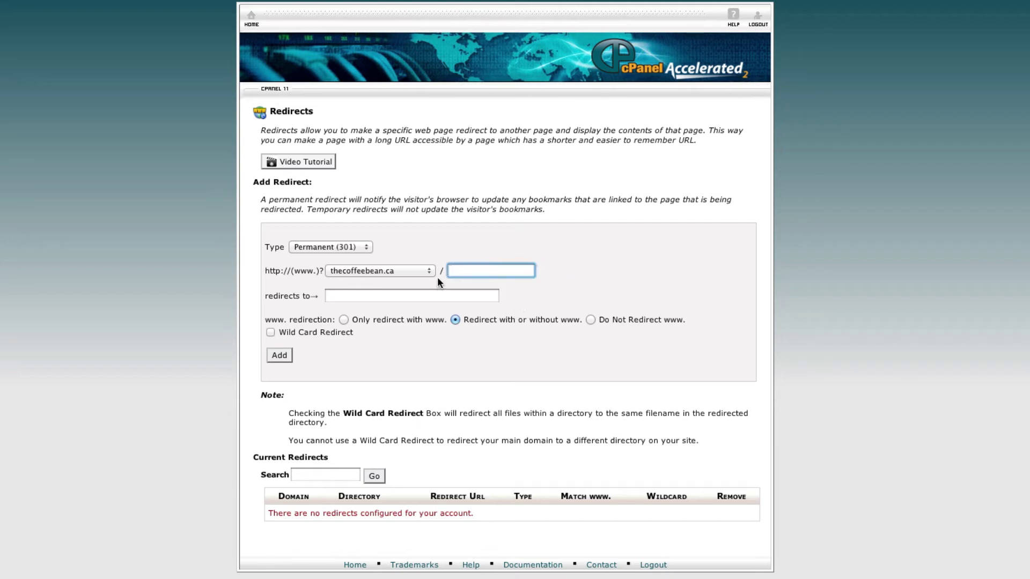
{"action": "left_click", "coordinate": [347, 292]}
{"action": "type", "text": "ht"}
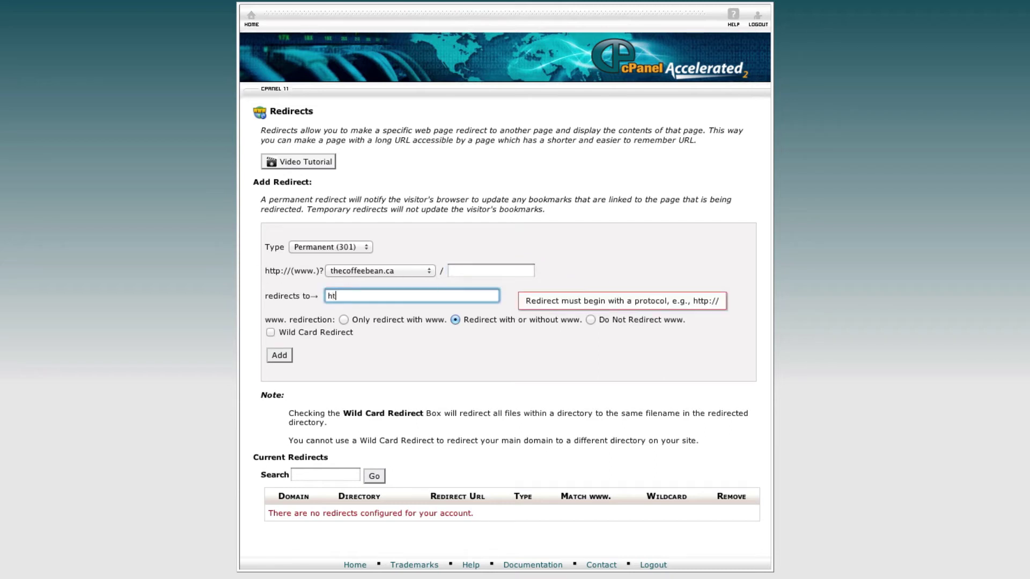
{"action": "type", "text": "tp://www.th"}
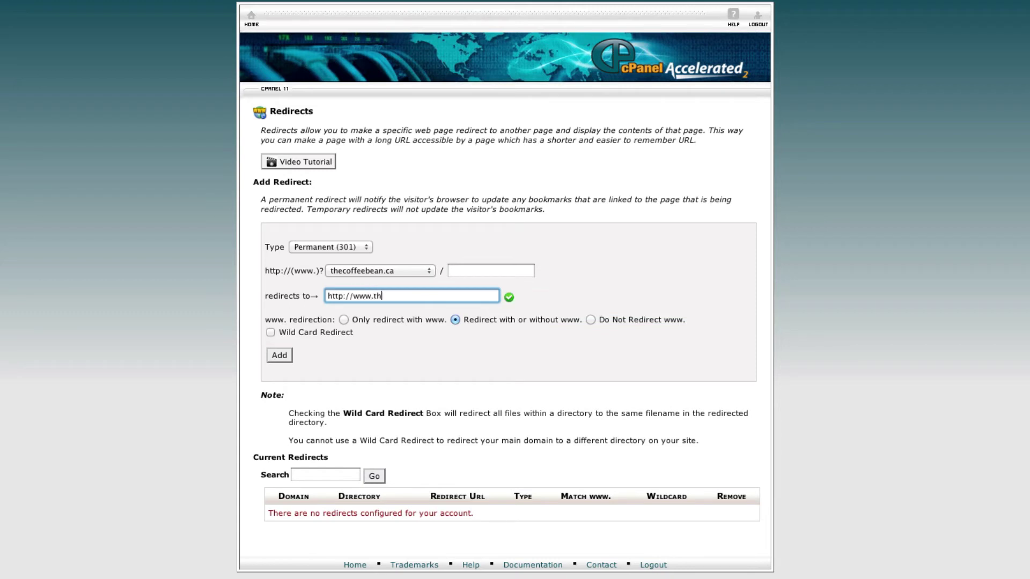
{"action": "type", "text": "ecoffeebean.ca/home/"}
{"action": "key", "text": "Tab"}
{"action": "left_click", "coordinate": [552, 263]}
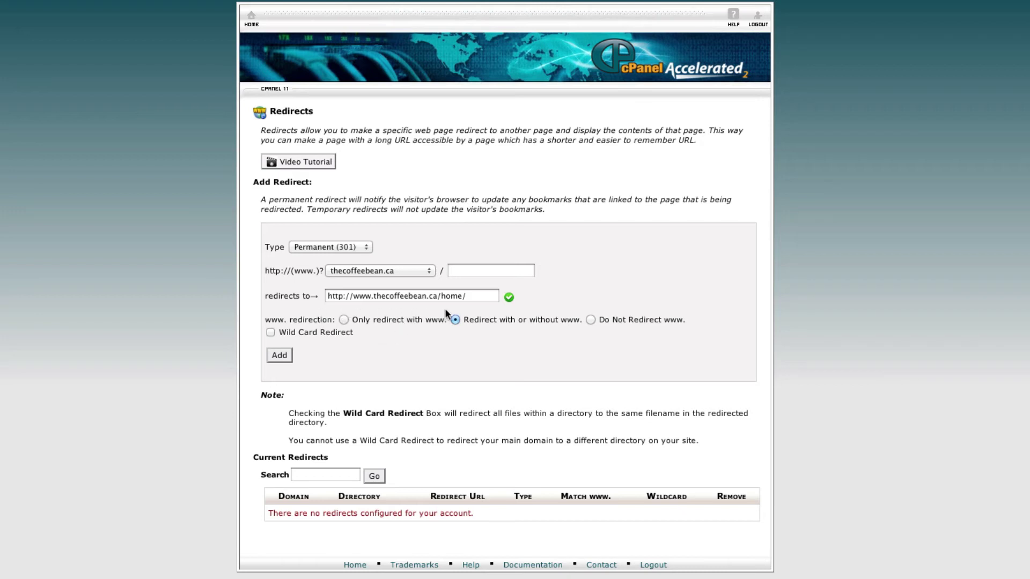
{"action": "left_click", "coordinate": [454, 319]}
{"action": "left_click", "coordinate": [343, 320]}
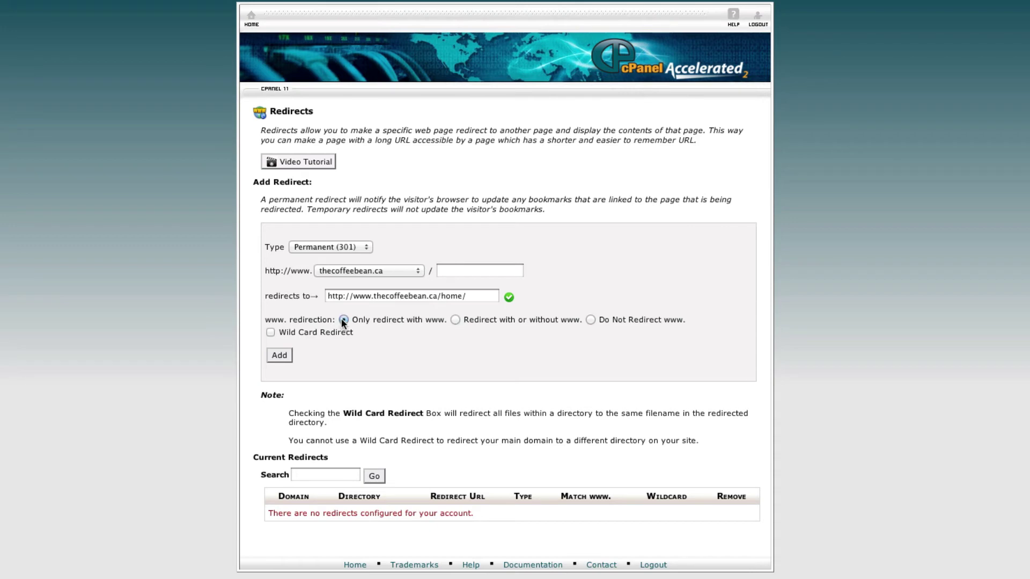
{"action": "left_click", "coordinate": [591, 321]}
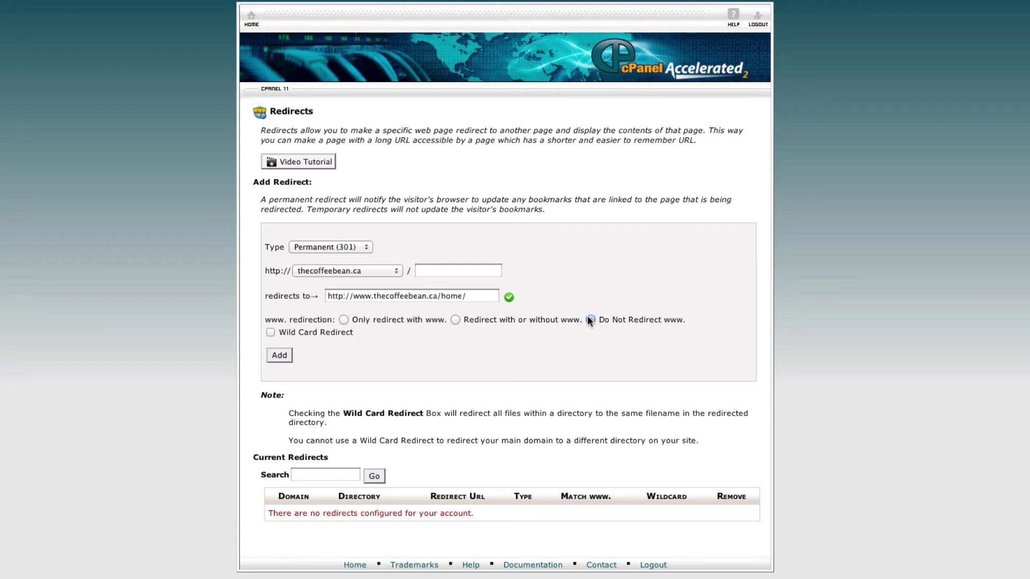
{"action": "left_click", "coordinate": [454, 320]}
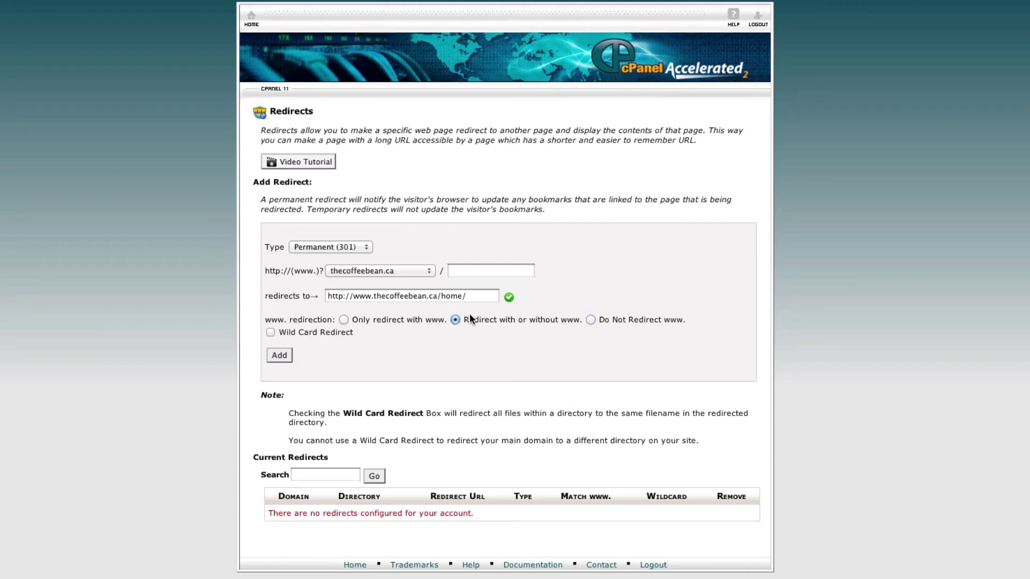
{"action": "left_click", "coordinate": [477, 298]}
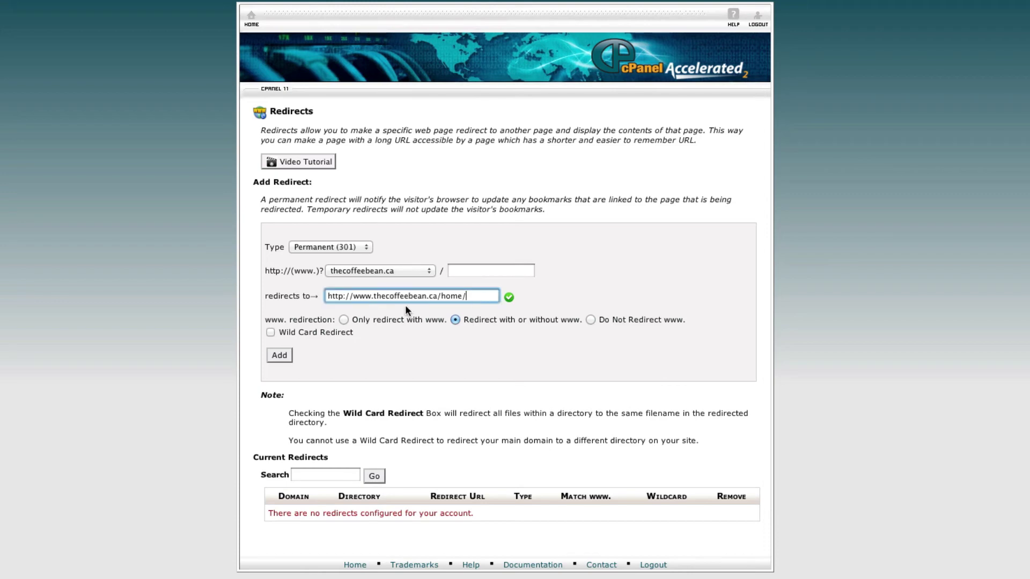
{"action": "left_click", "coordinate": [279, 356]}
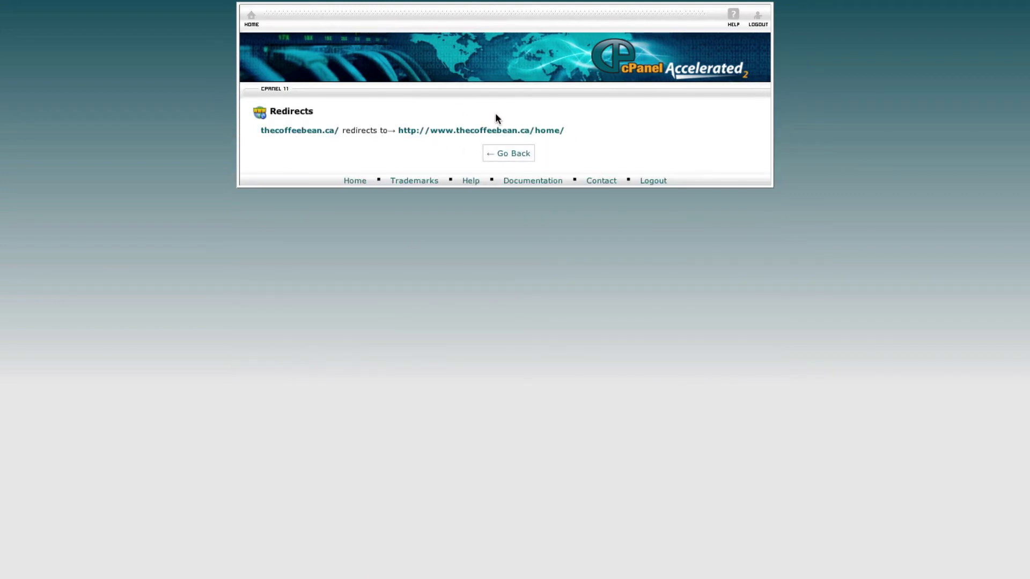
- Go back to the Redirects page to see thecoffeebean.ca listed under Current Redirects
{"action": "left_click", "coordinate": [504, 153]}
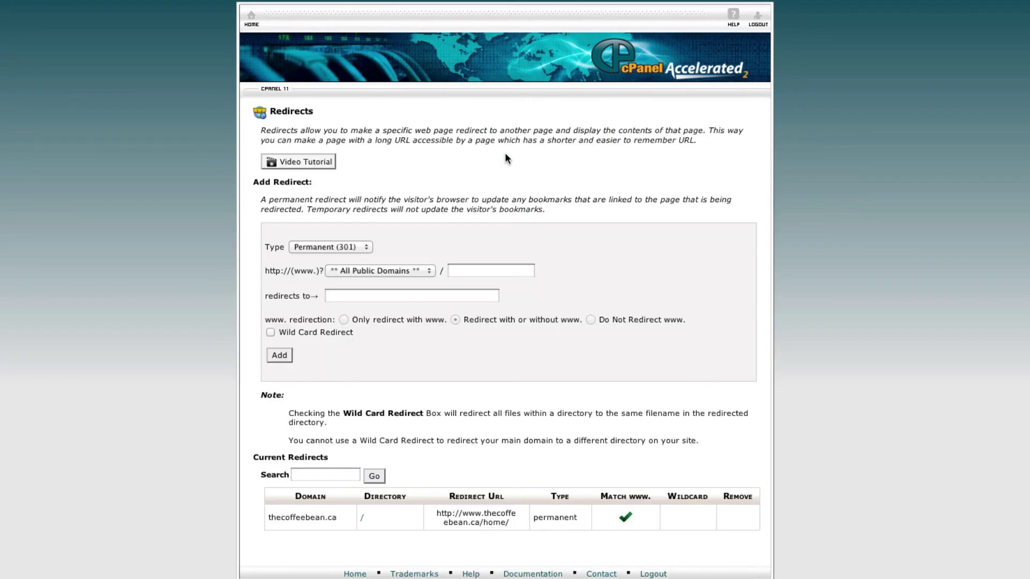